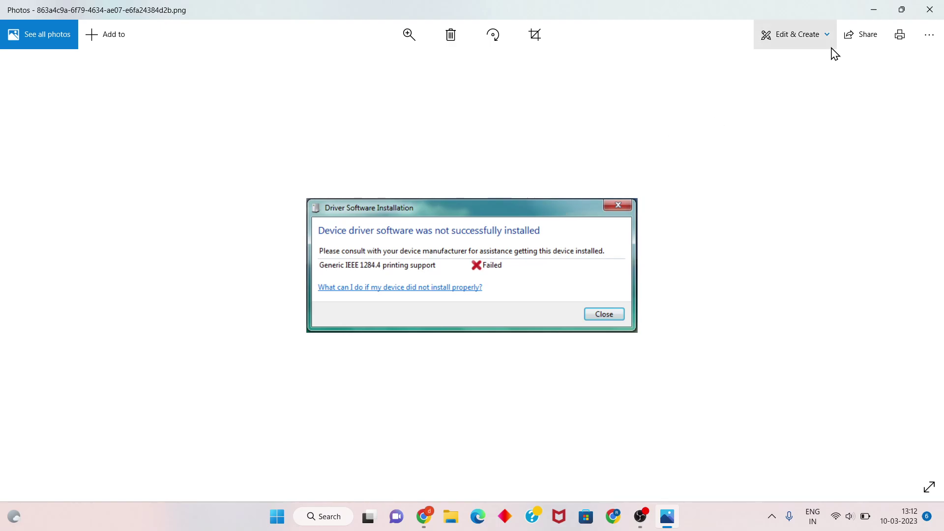
Step: Minimize the Photos window showing the failed driver installation screenshot
click(869, 15)
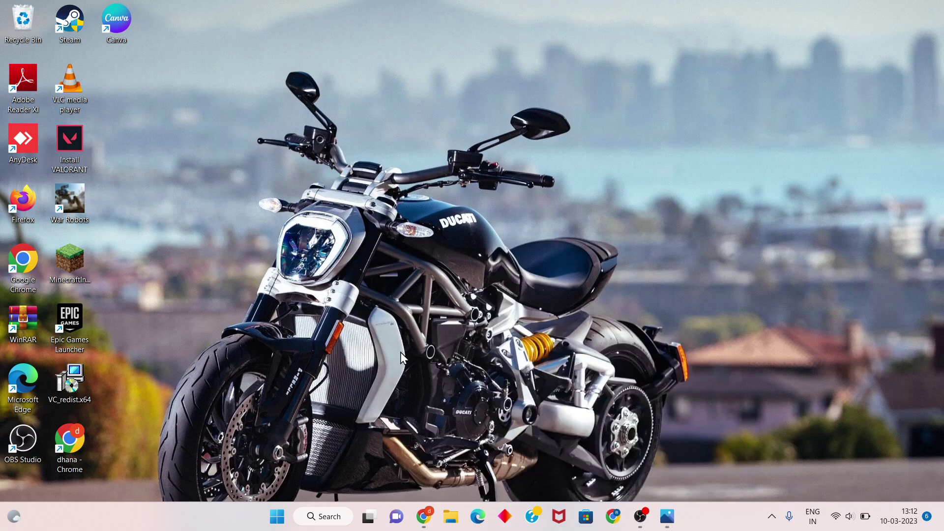
Step: Open Settings with 'sett' and check optional driver updates under Windows Update advanced options
click(330, 519)
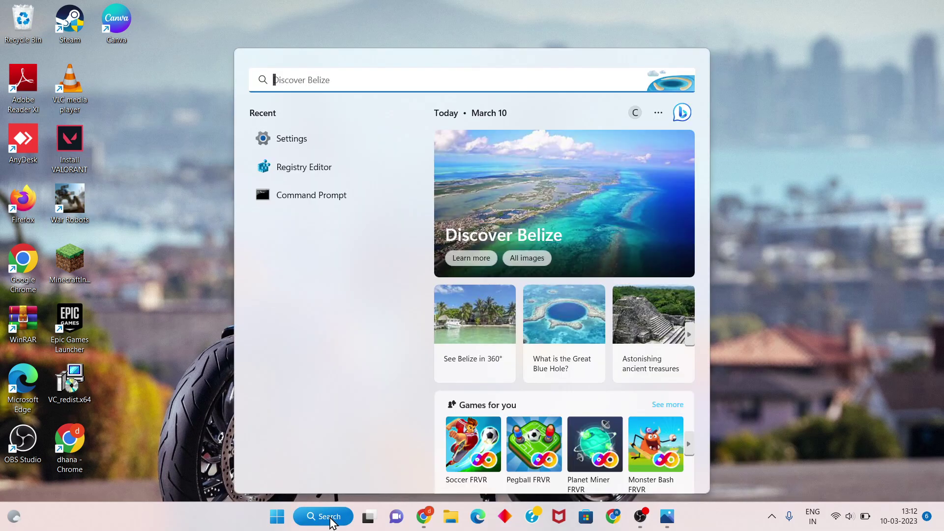
text(sett)
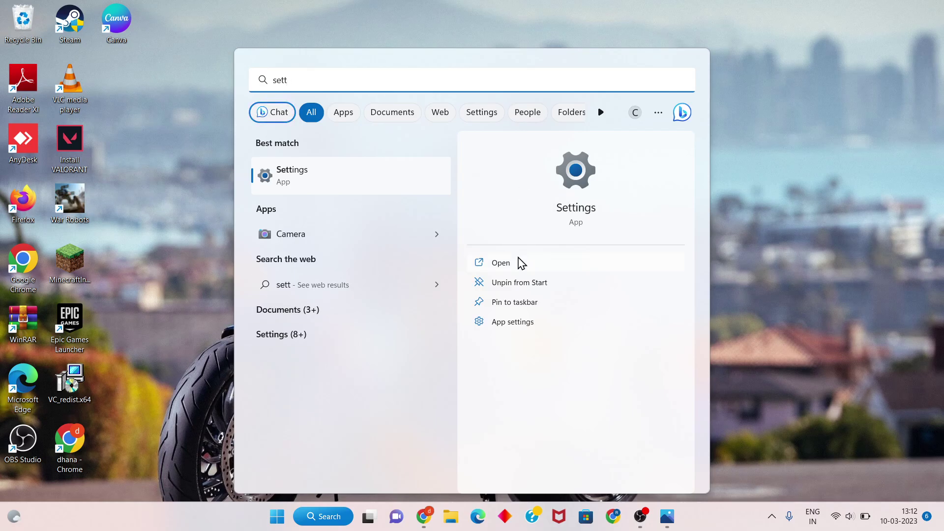
click(519, 264)
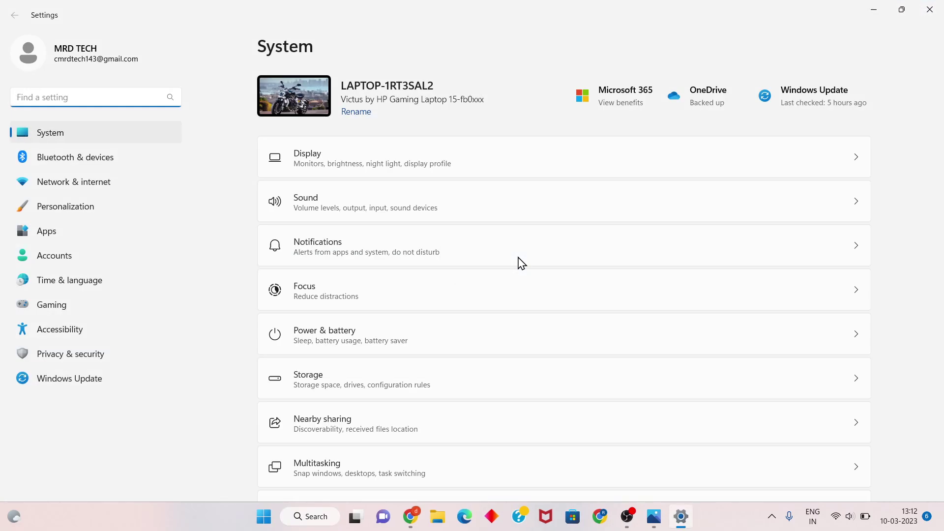
click(94, 384)
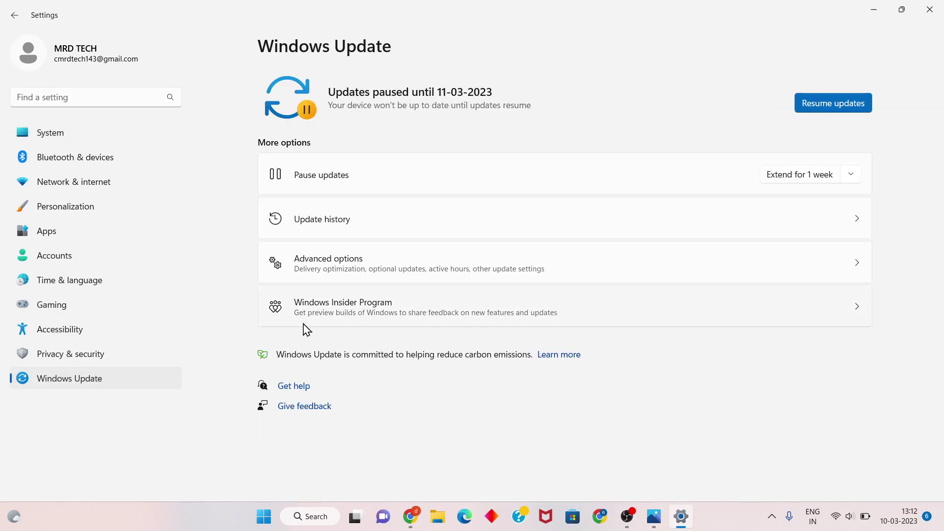
click(396, 274)
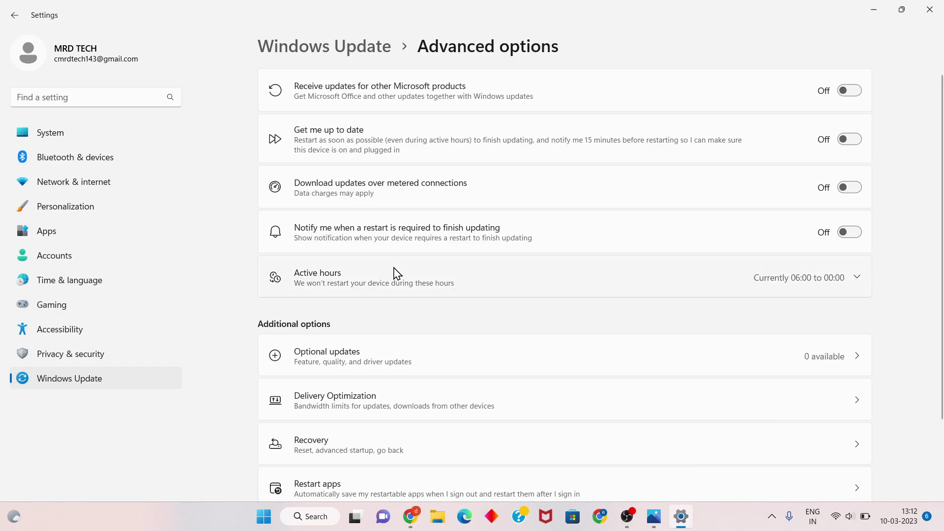
scroll(397, 273, down, 3)
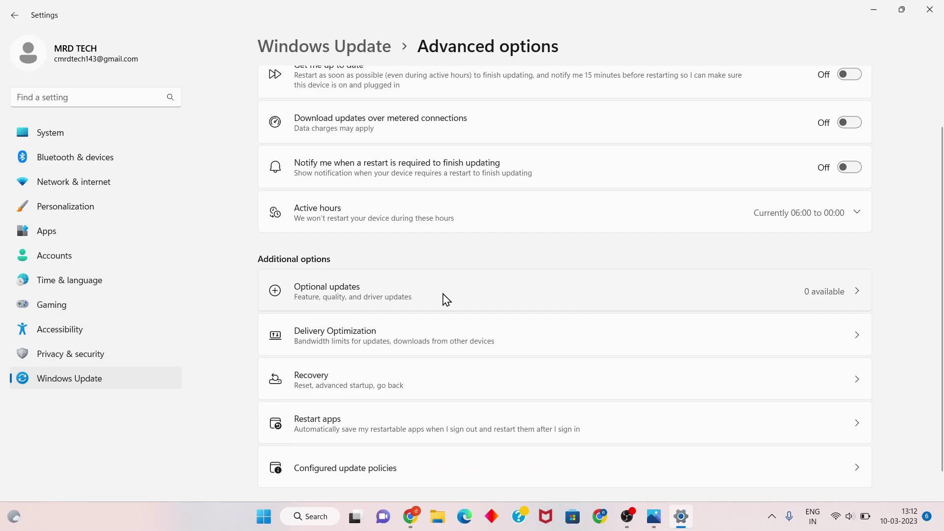
click(610, 289)
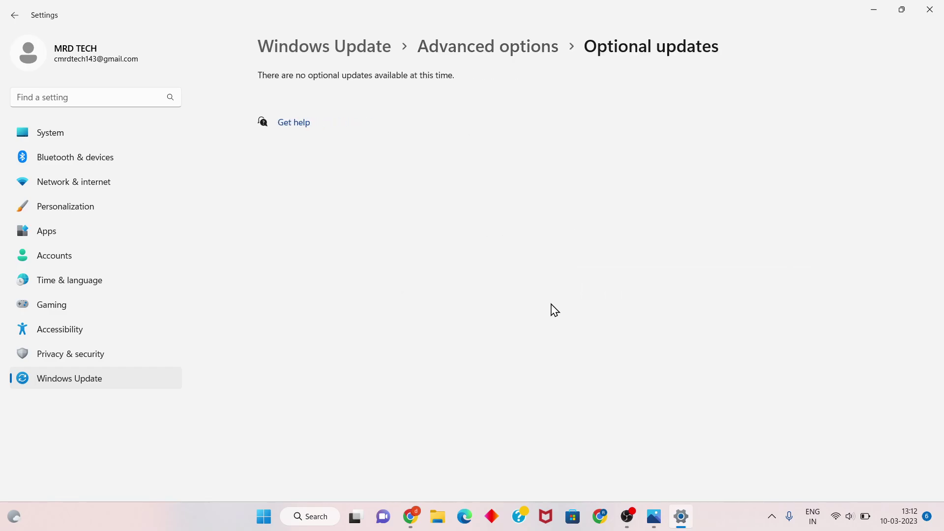
Step: Return to the main Windows Update page, resume the paused updates, and minimize Settings
click(484, 49)
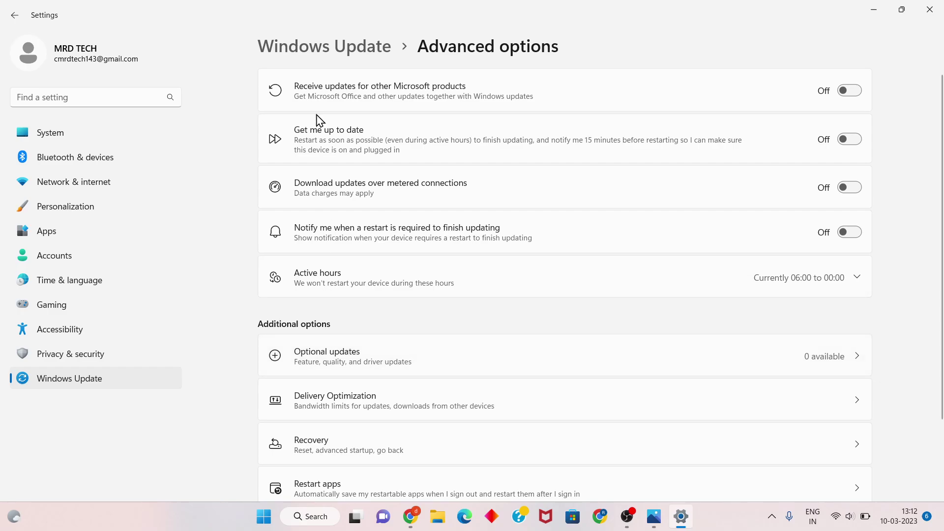
click(317, 47)
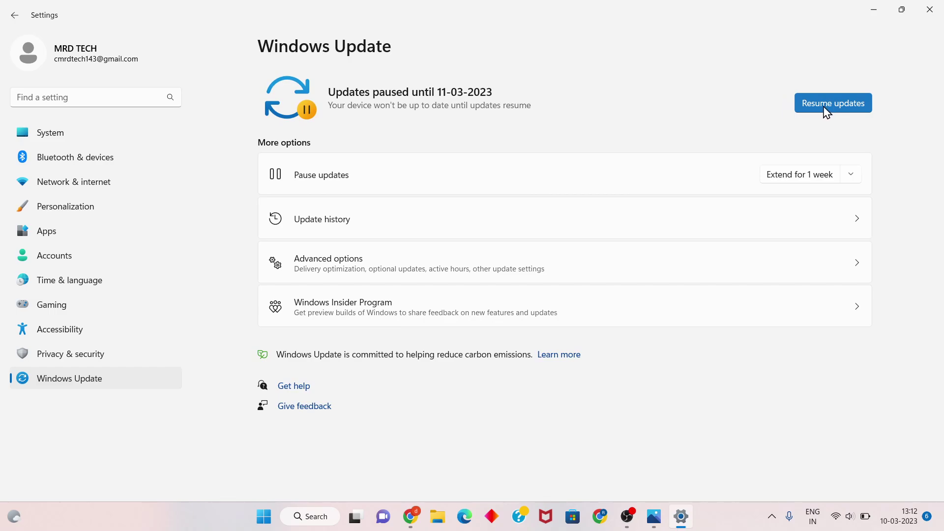
click(852, 110)
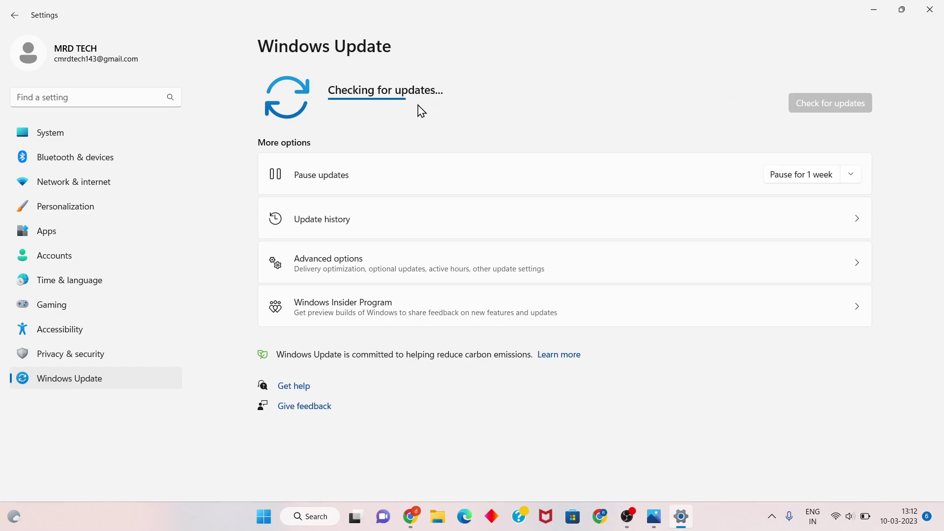
click(869, 7)
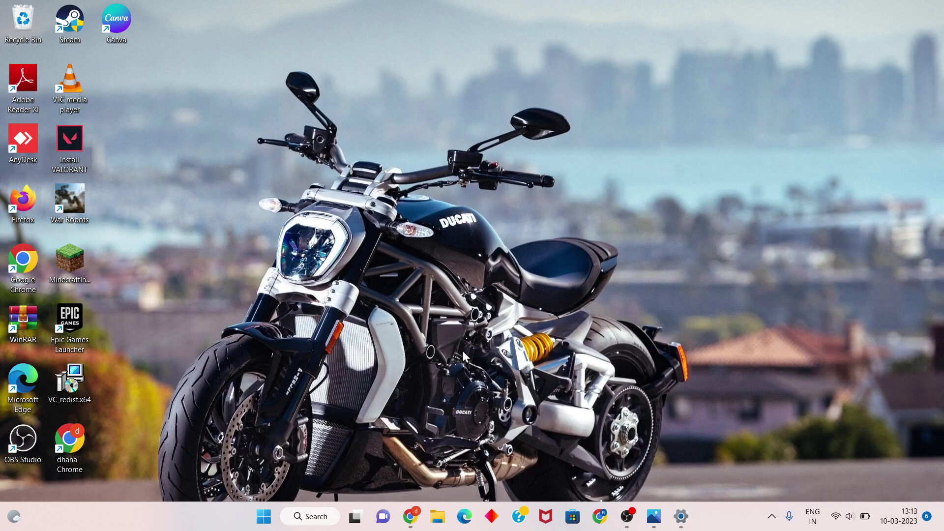
Step: Search 'dev' to launch Device Manager and maximize its window
click(320, 516)
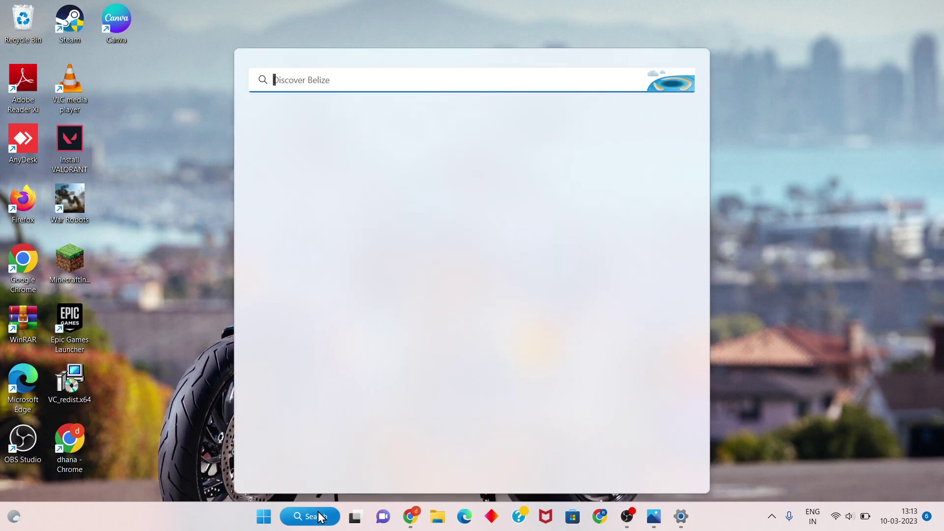
text(dev)
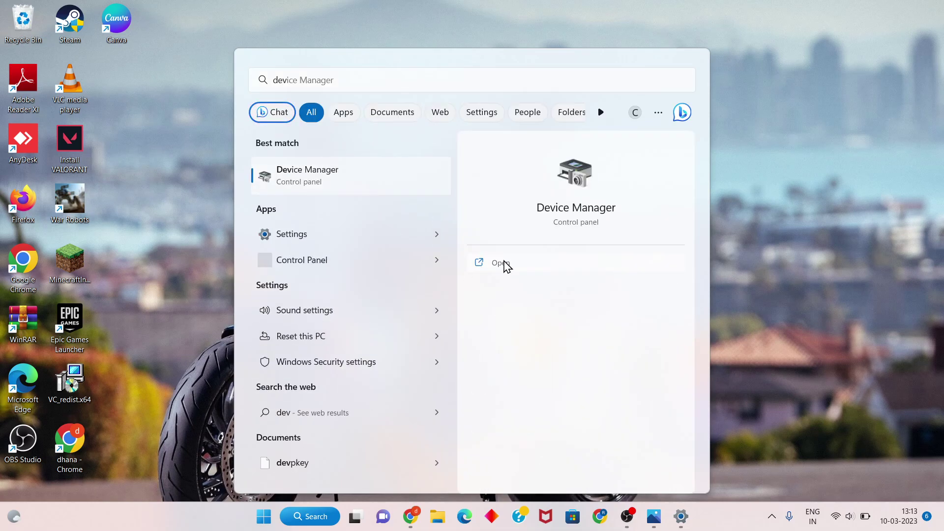
click(502, 263)
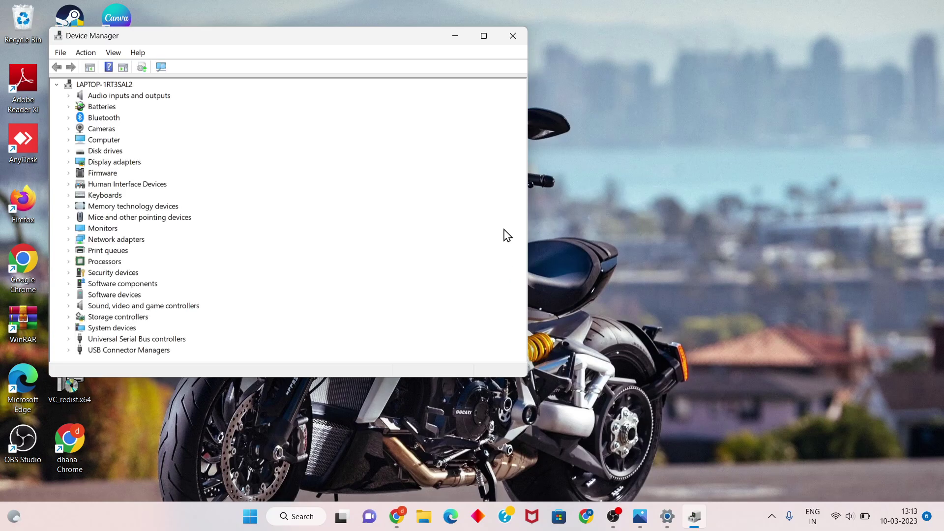
click(483, 36)
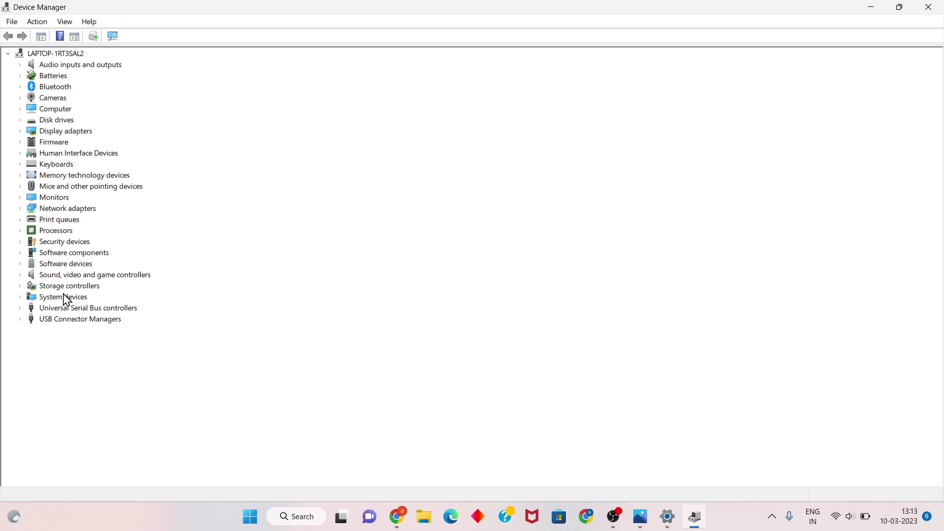
Step: Expand Network adapters and bring up the context menu for the MediaTek MT7921 adapter
click(60, 212)
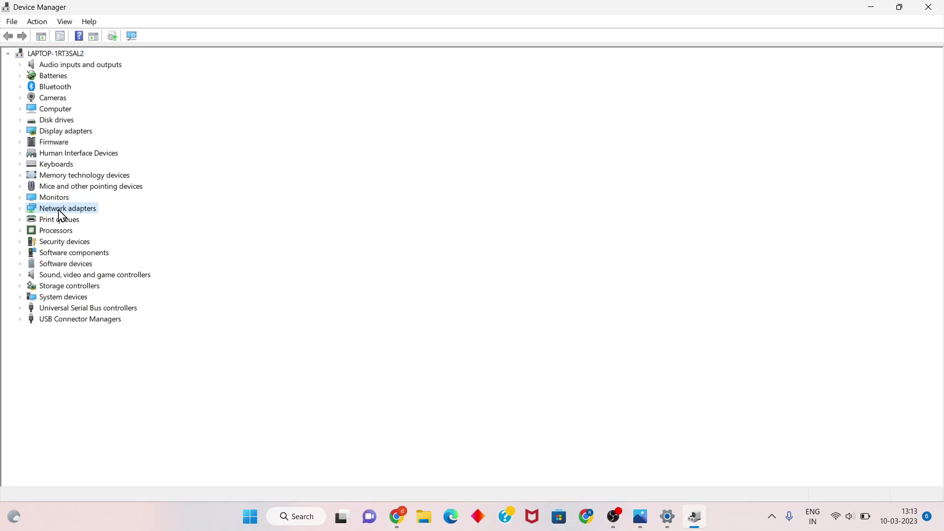
click(20, 208)
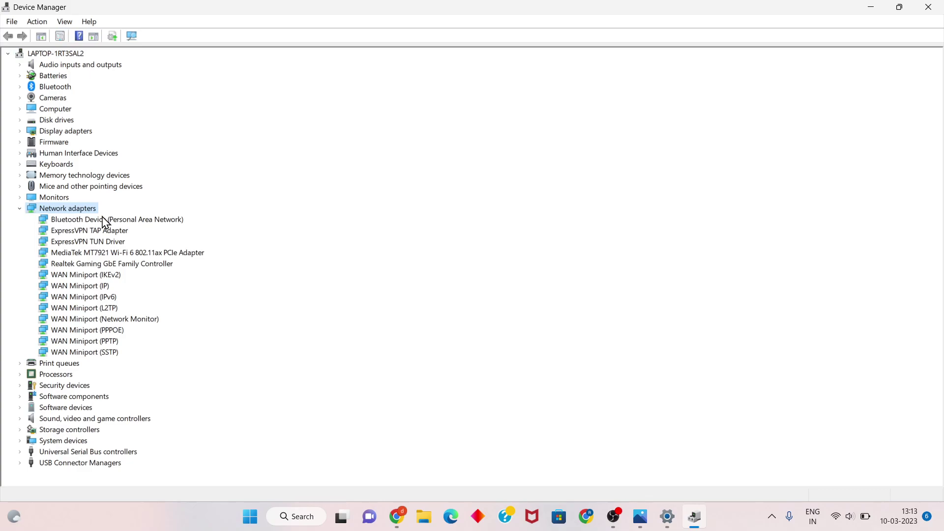
click(100, 256)
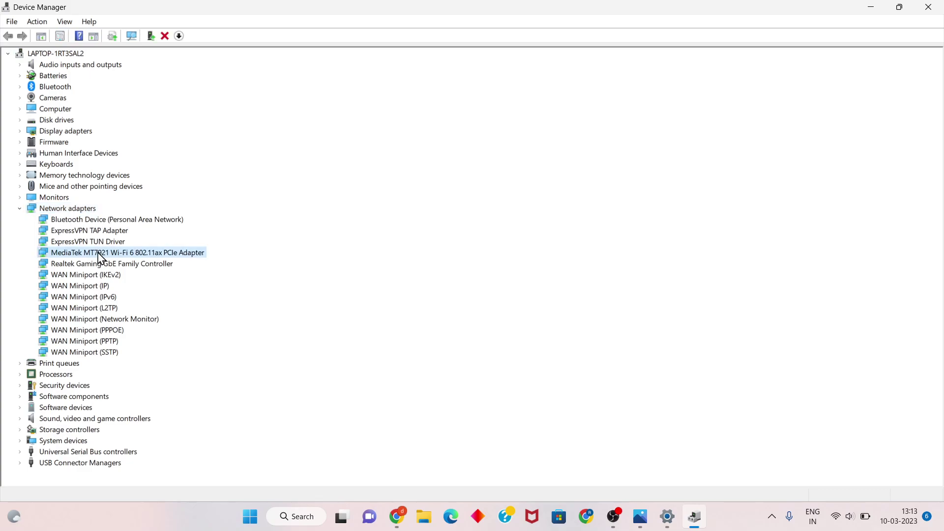
right_click(100, 256)
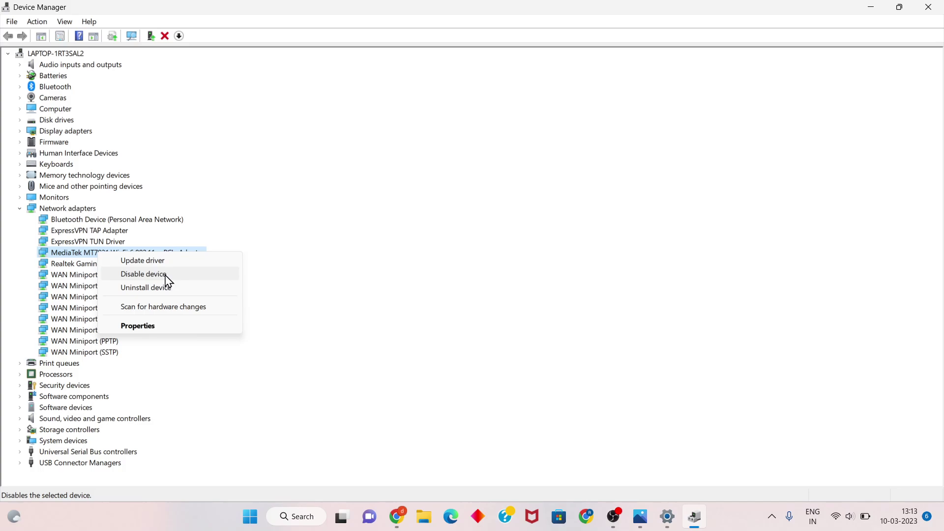
Step: Disable the MediaTek Wi-Fi adapter, re-enable it, then scan for hardware changes
click(143, 274)
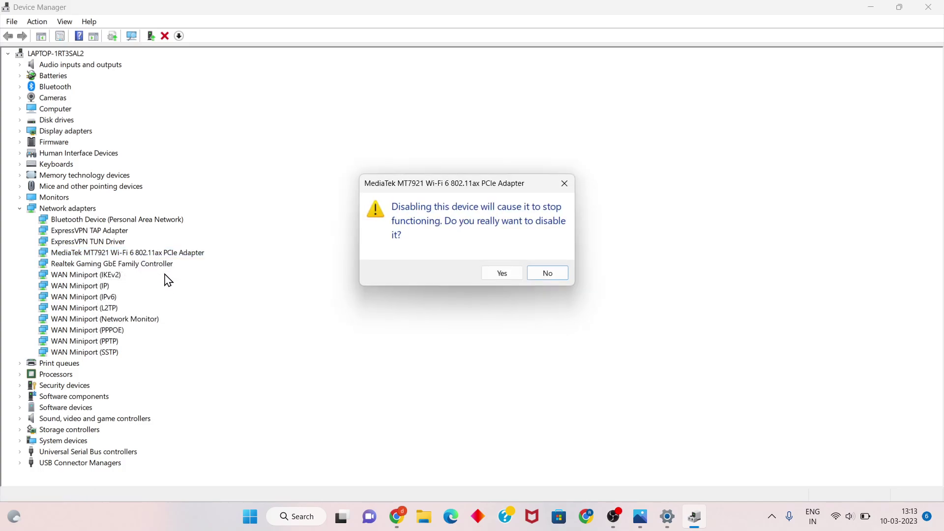
click(498, 273)
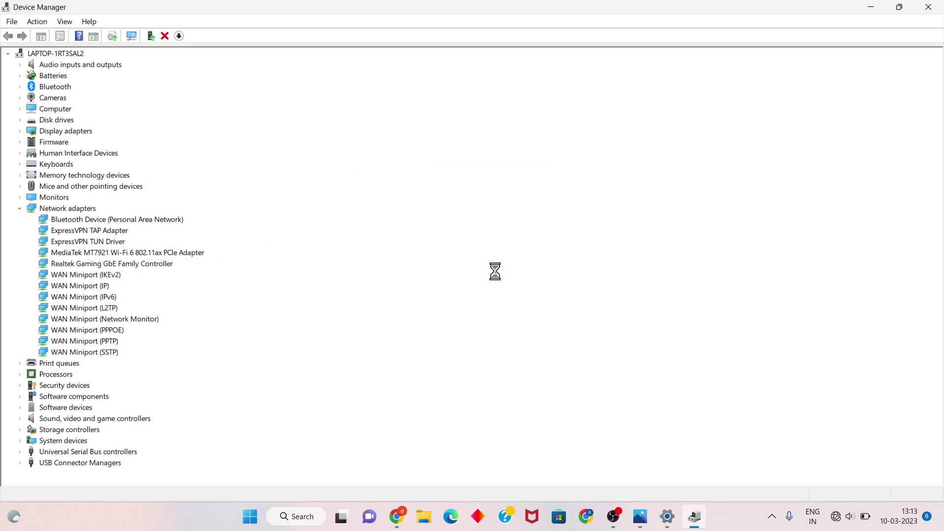
right_click(167, 257)
click(208, 275)
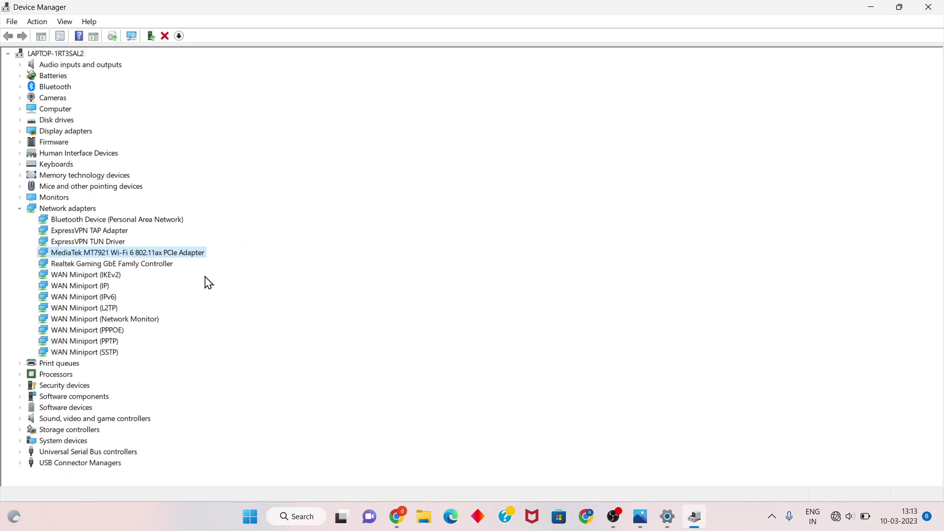
click(133, 43)
right_click(196, 263)
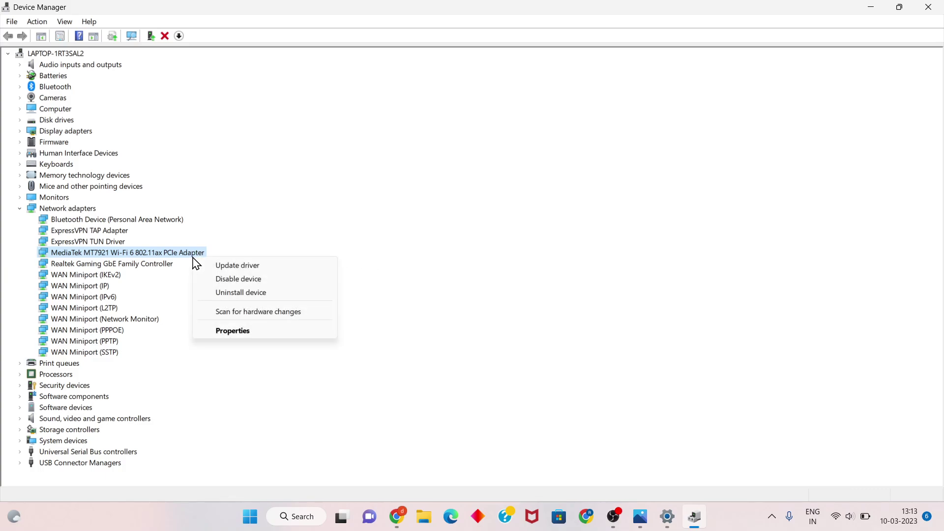
click(242, 266)
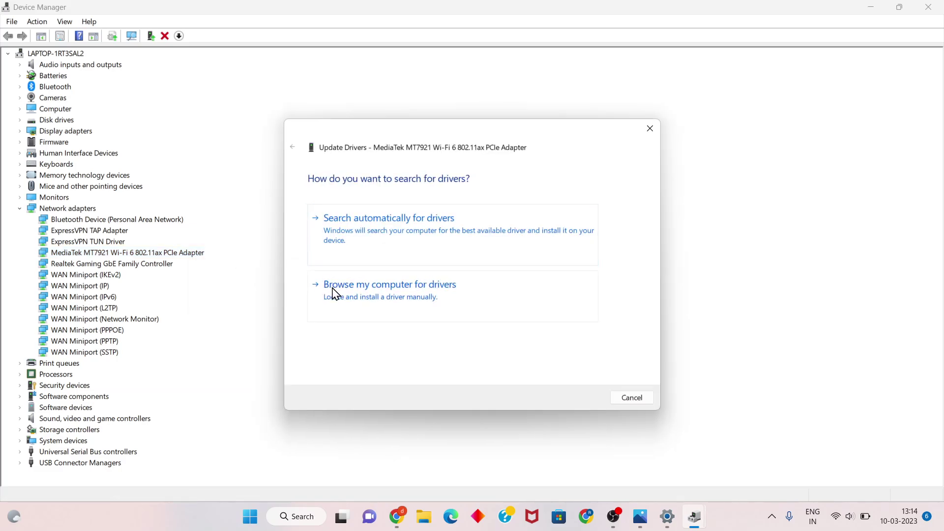
click(451, 300)
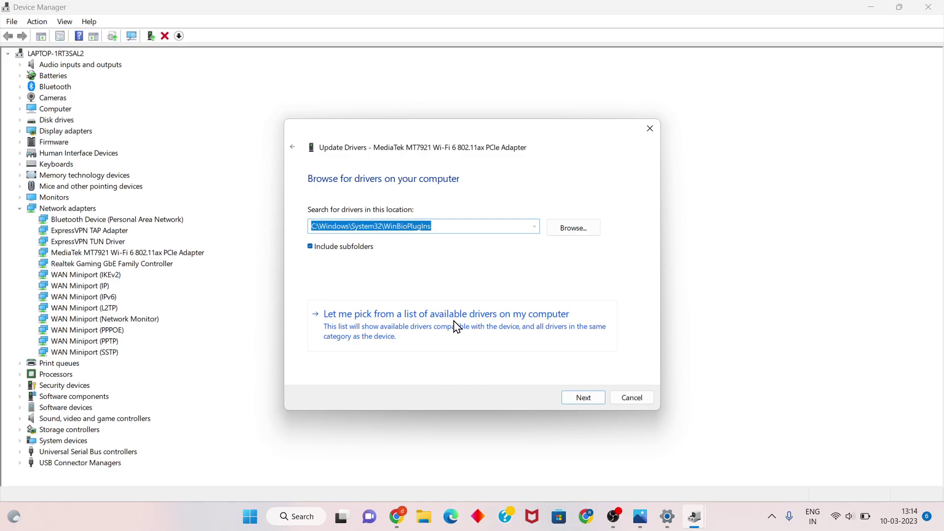
click(504, 335)
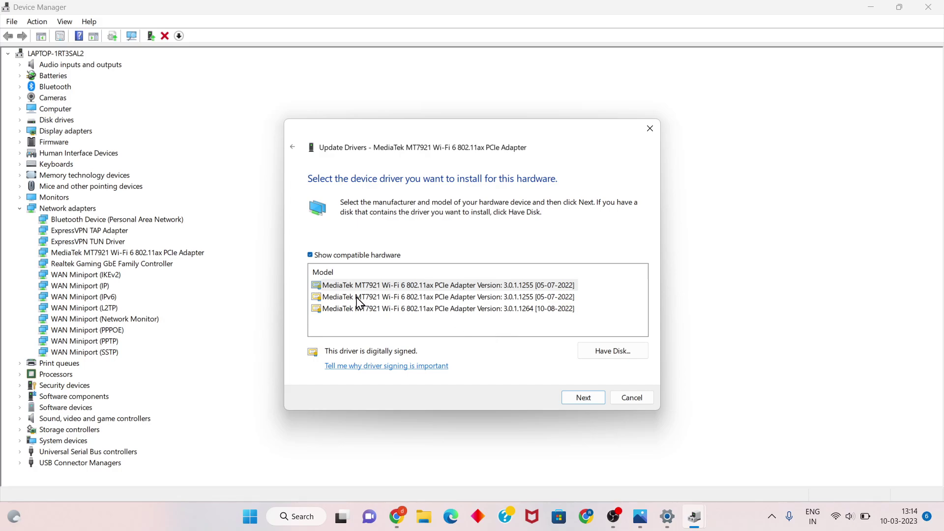
click(431, 298)
click(431, 298)
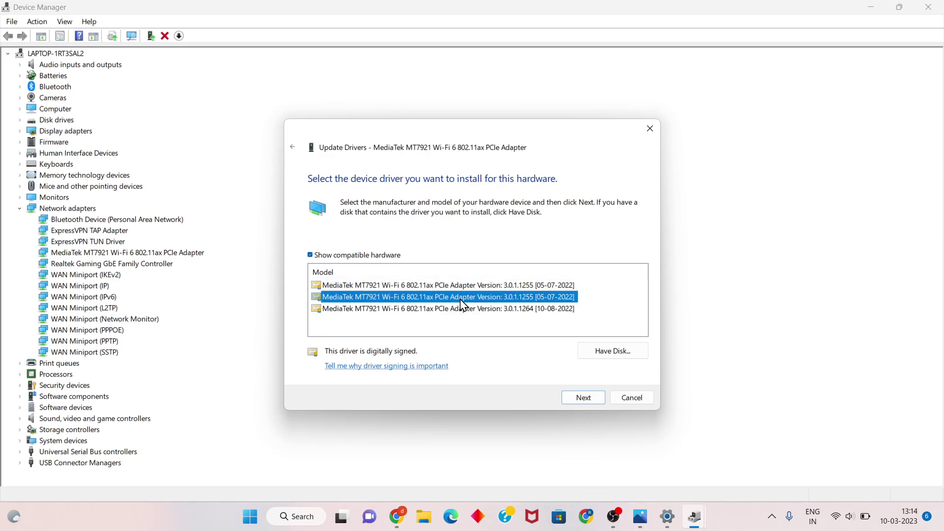
click(609, 359)
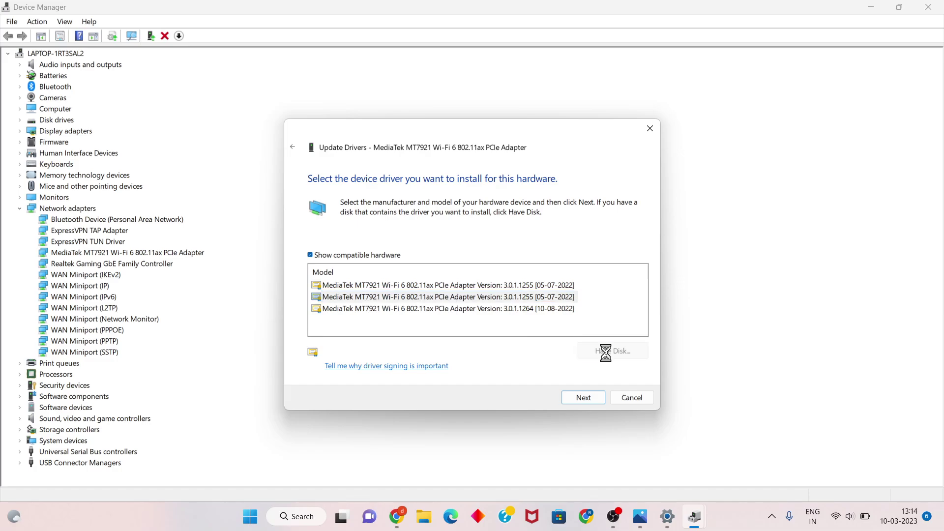
click(572, 328)
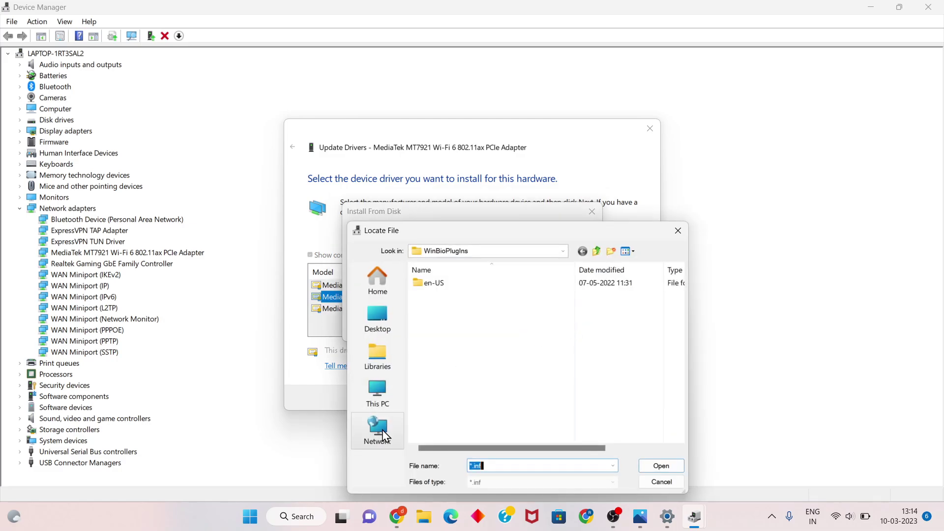
click(383, 435)
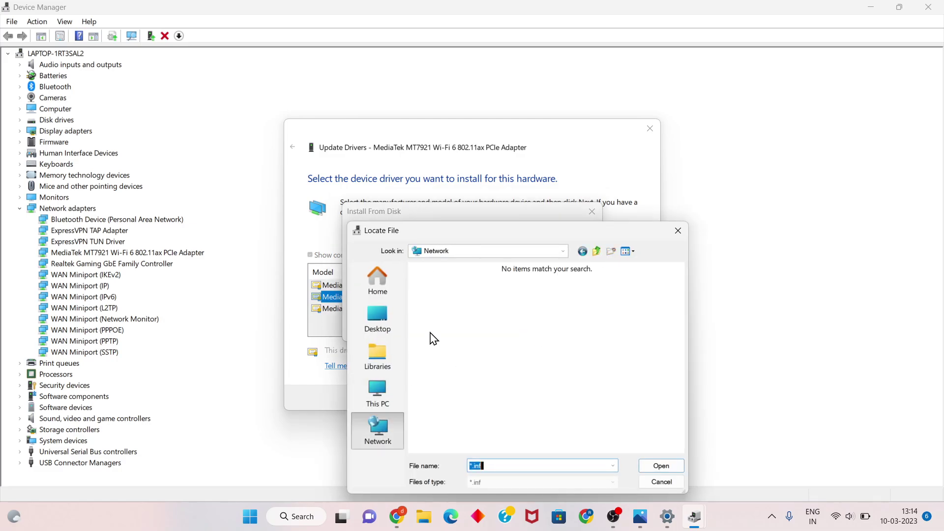
click(385, 399)
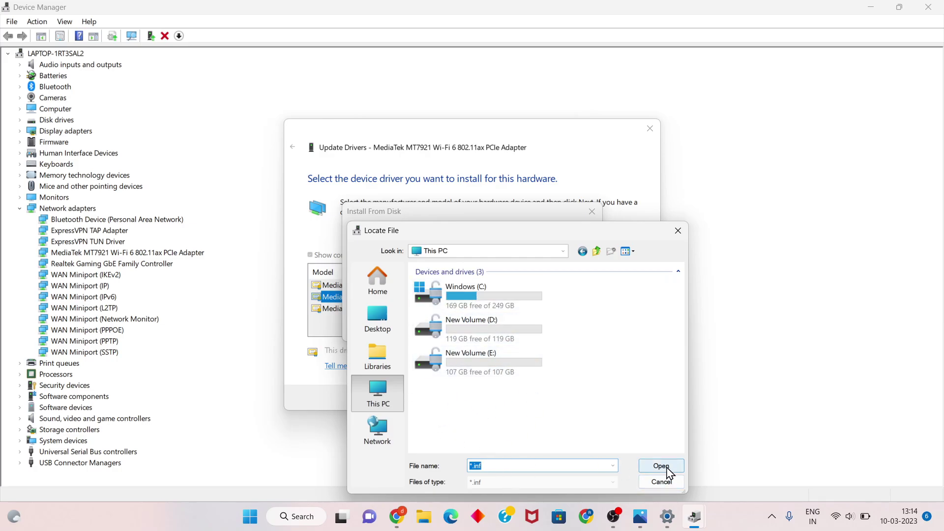
click(664, 482)
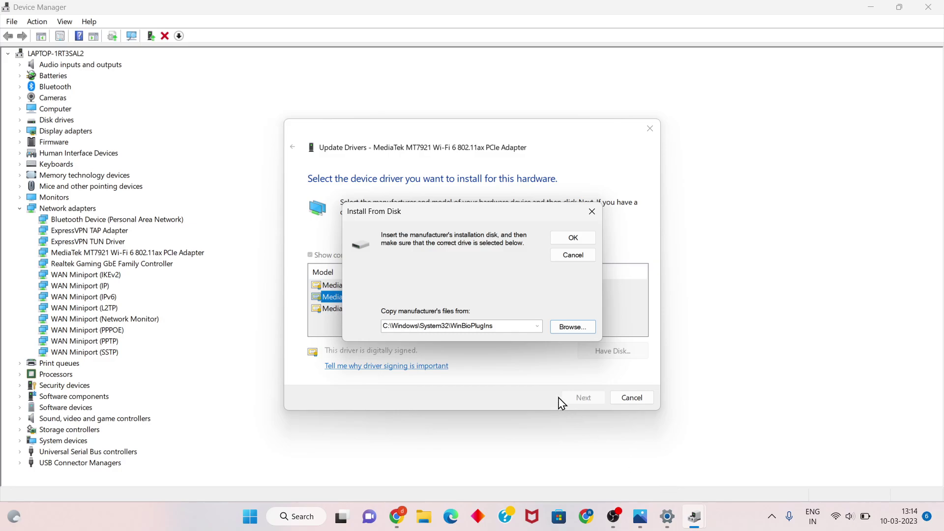
click(594, 209)
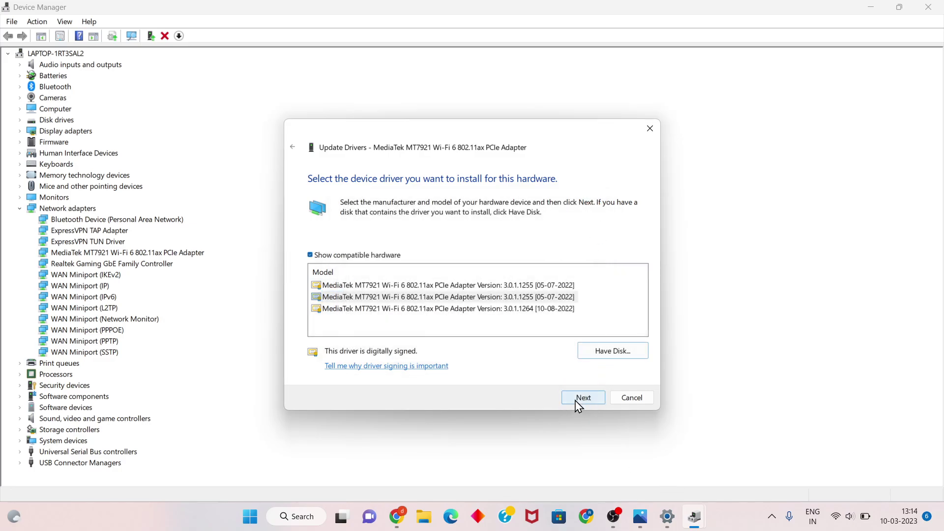
click(517, 297)
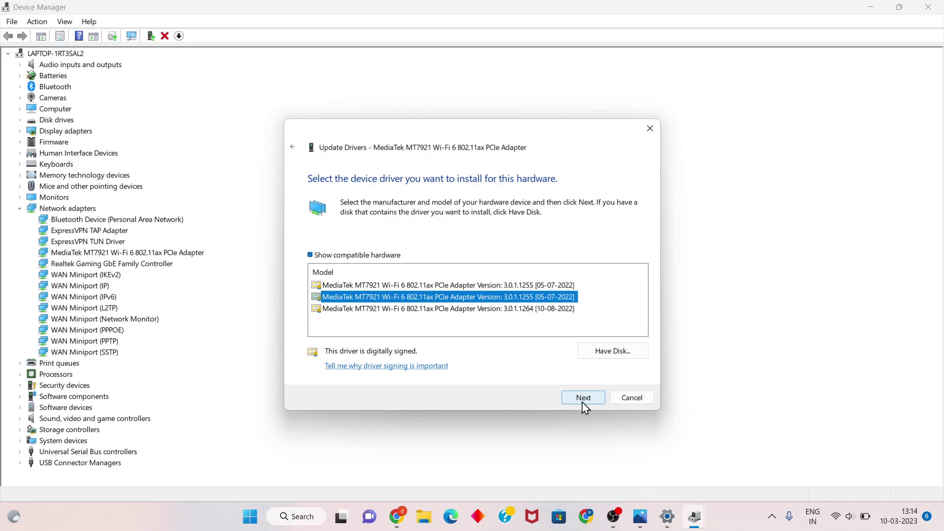
click(634, 401)
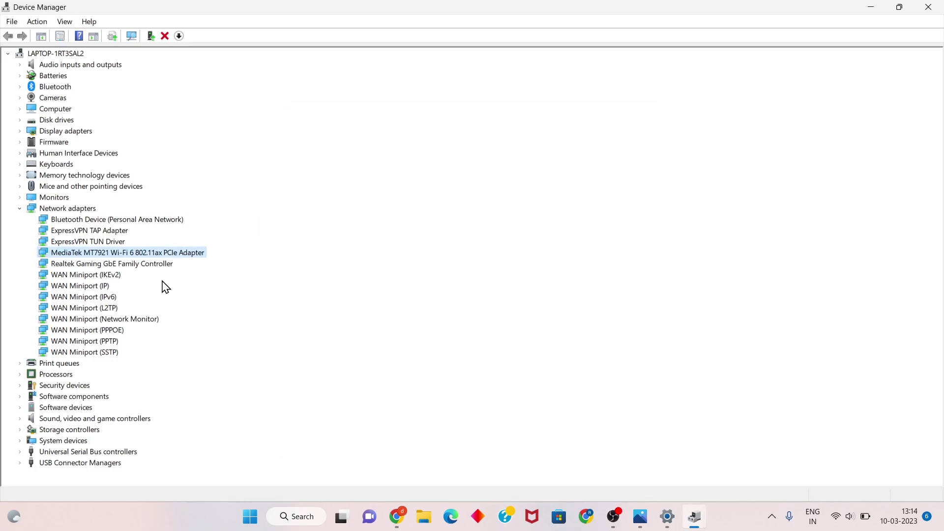
Step: Start uninstalling the MediaTek adapter but cancel, then rescan hardware and close Device Manager
double_click(27, 208)
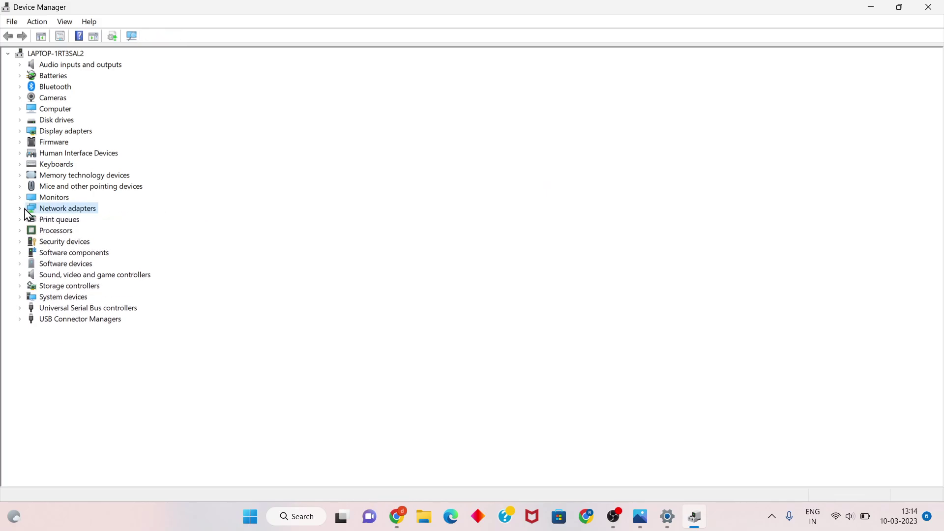
click(21, 209)
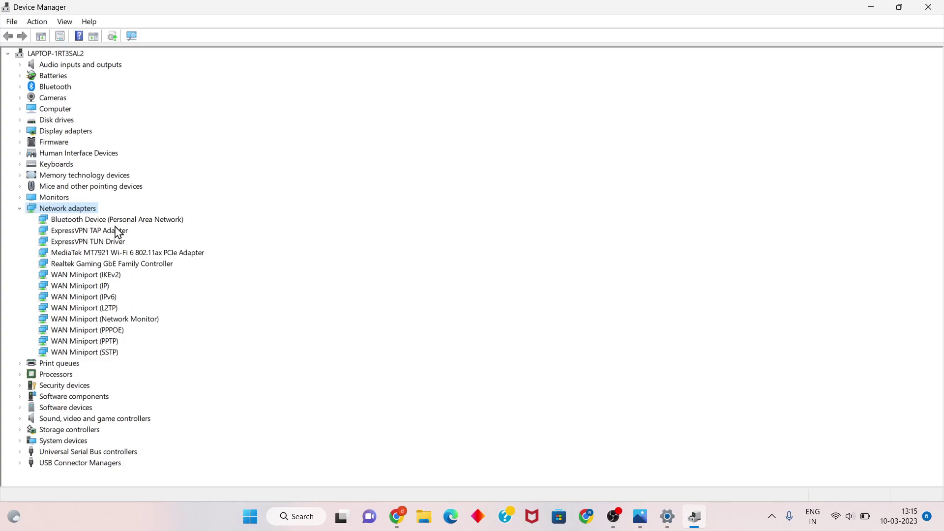
right_click(147, 252)
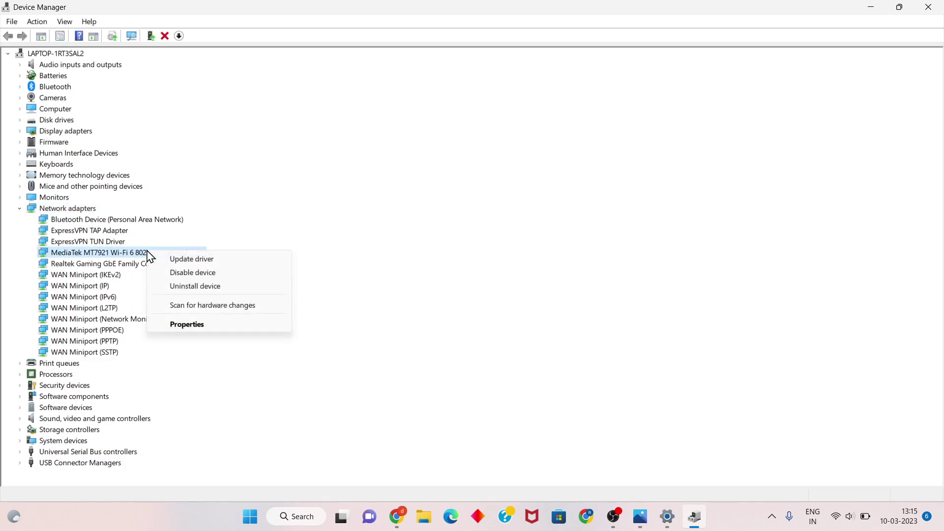
click(225, 291)
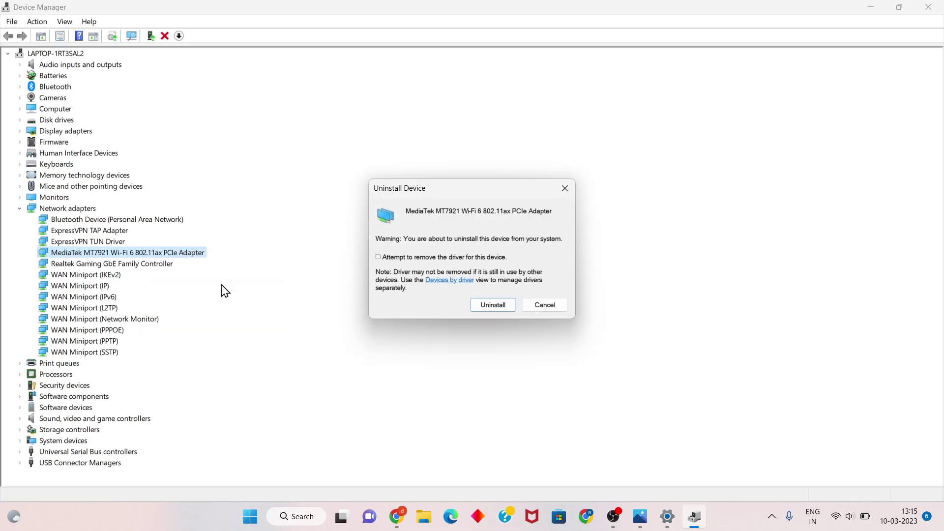
click(378, 258)
click(551, 309)
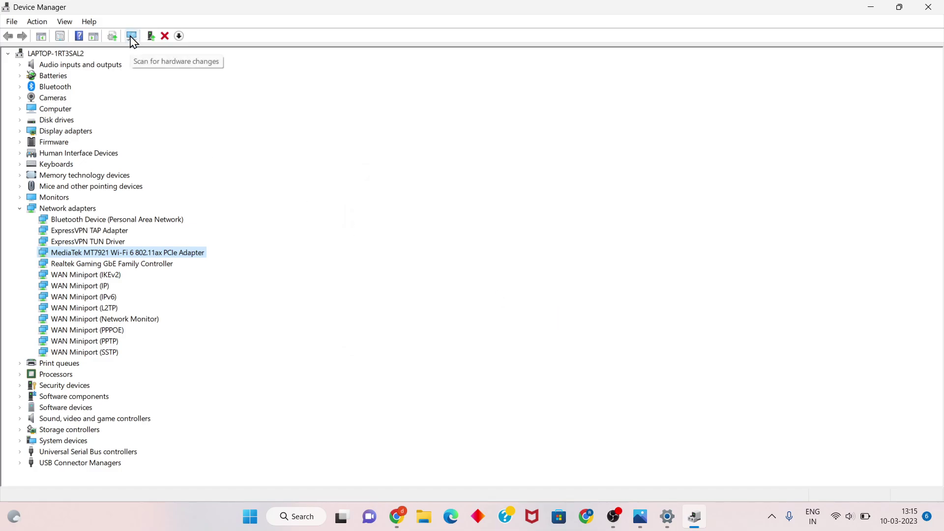
click(130, 36)
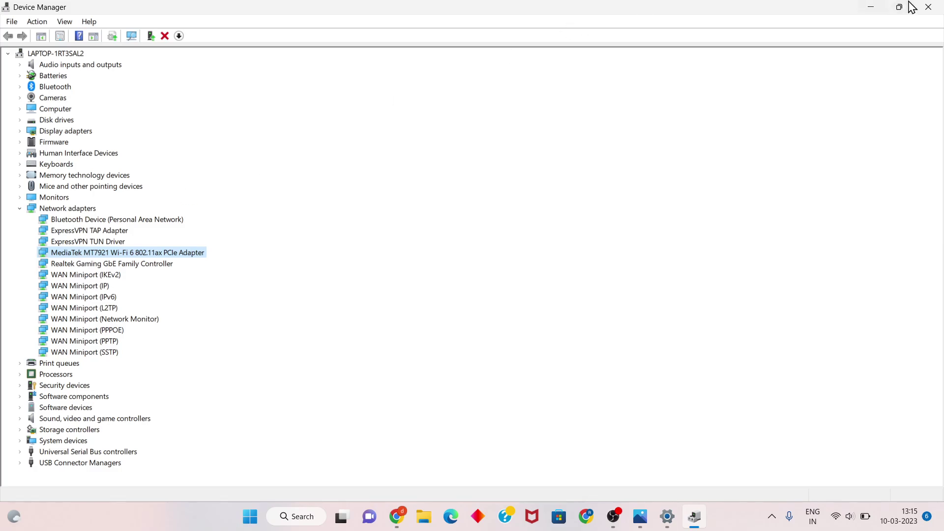
click(929, 7)
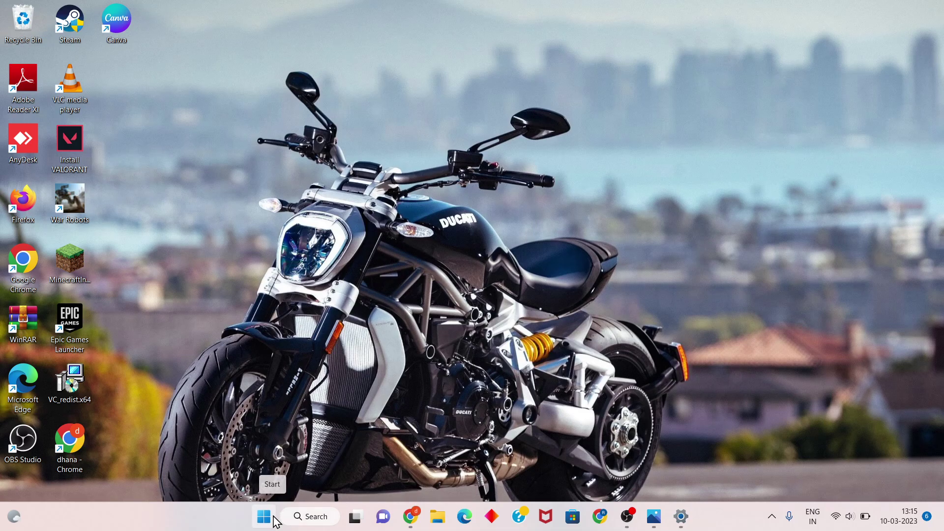
Step: Show the power options in the Start menu to restart the PC
click(274, 518)
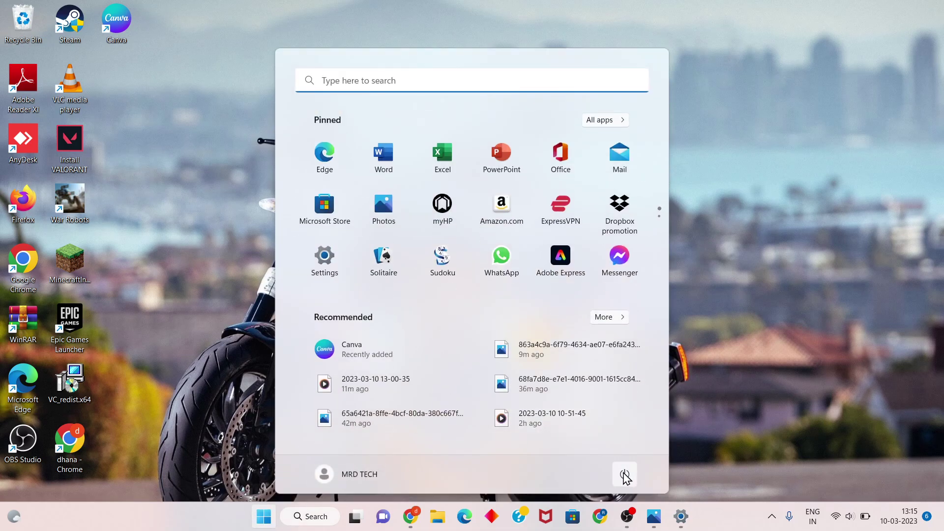
click(624, 474)
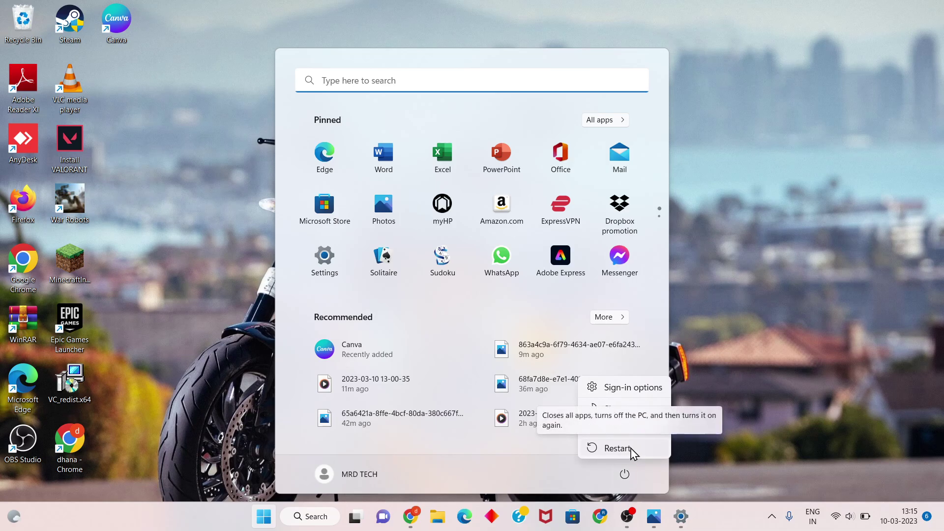